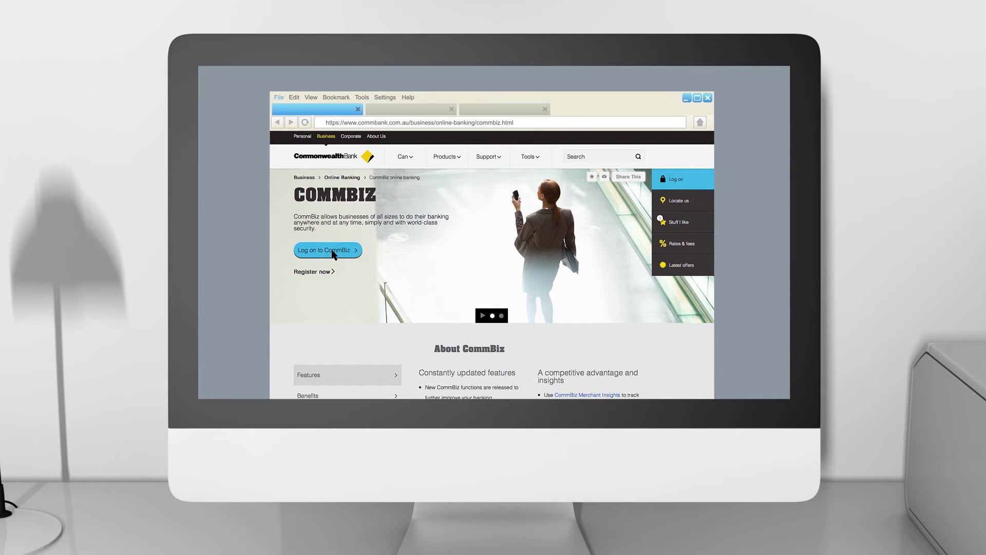
Step: Log on to CommBiz with the login ID, login password and token code
{"action": "left_click", "coordinate": [332, 251]}
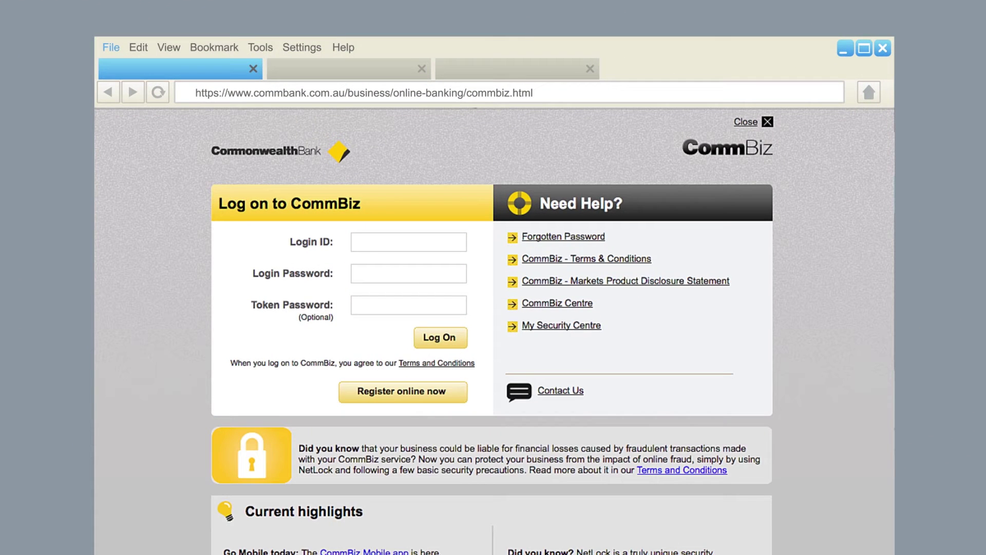
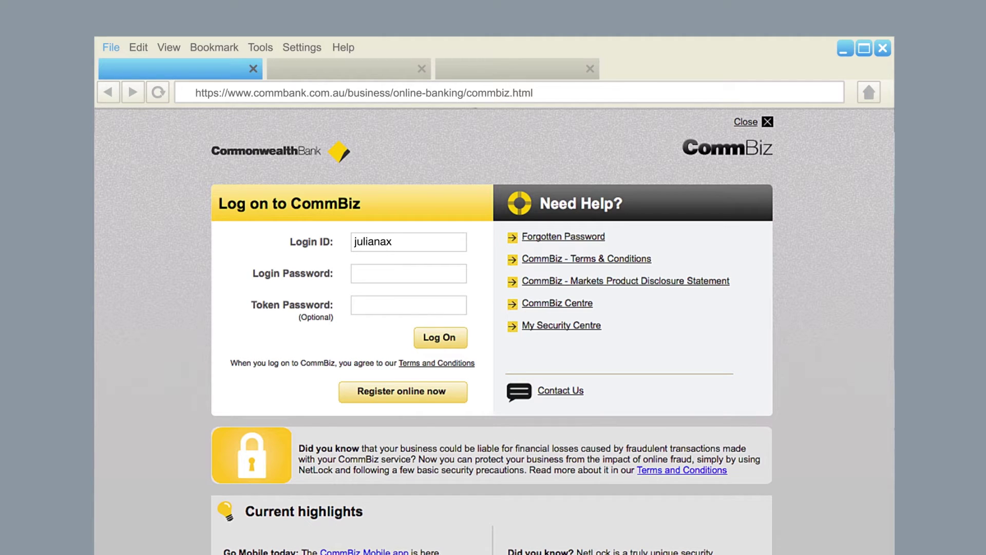
{"action": "key", "text": "Tab"}
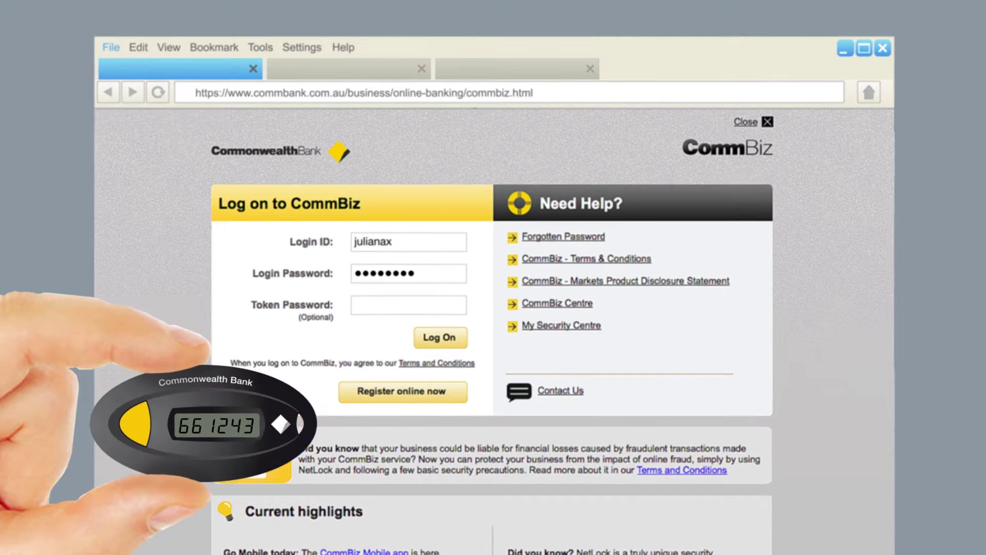
{"action": "key", "text": "Tab"}
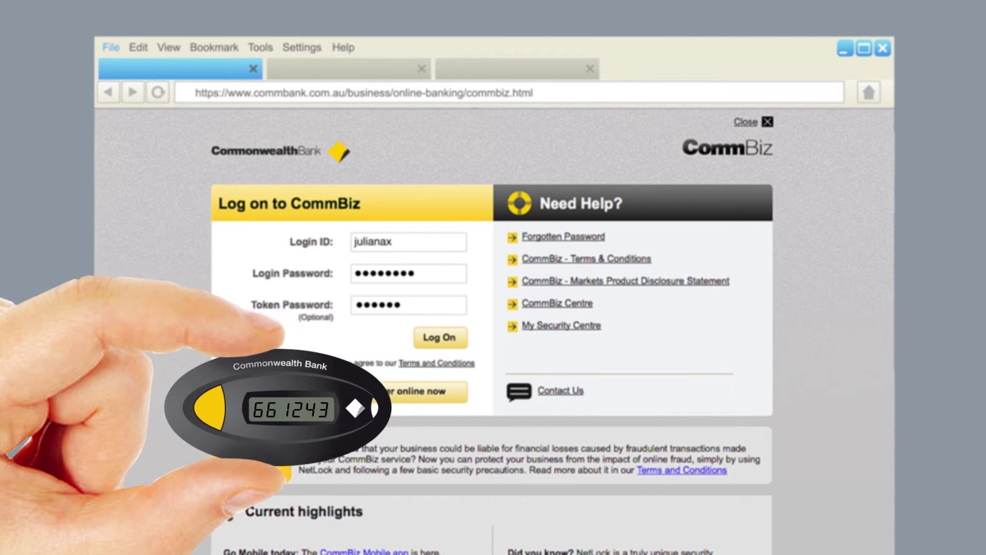
{"action": "left_click", "coordinate": [443, 337]}
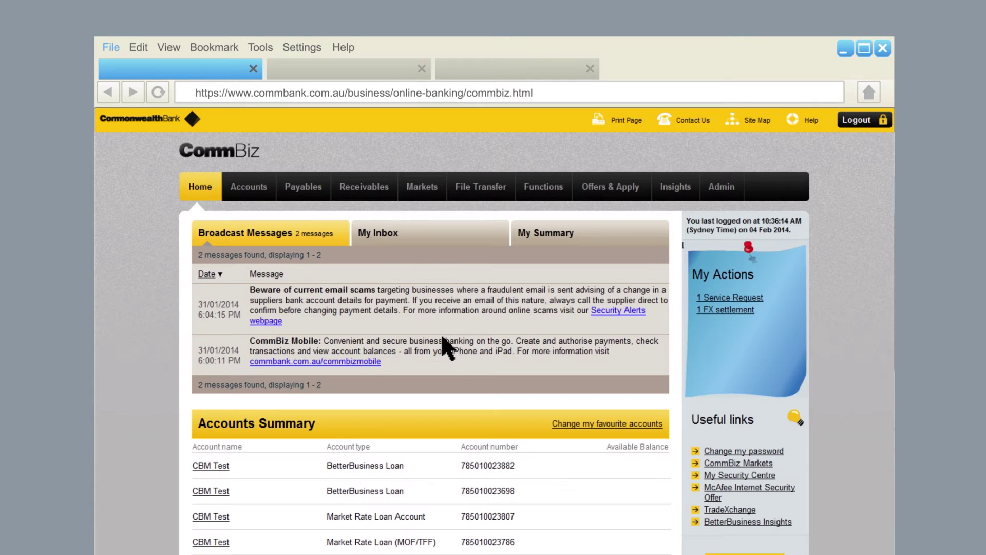
{"action": "mouse_move", "coordinate": [424, 189]}
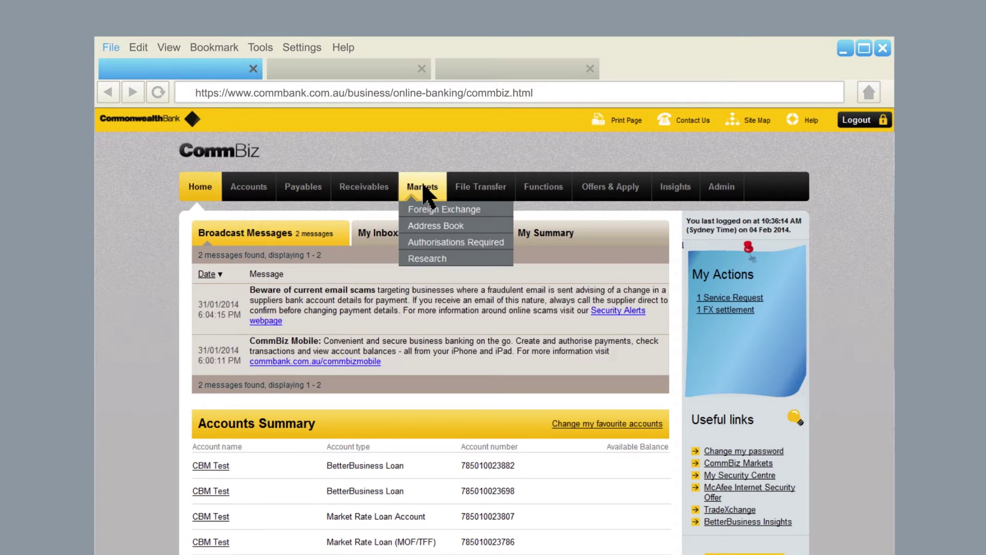
Step: Go to Markets and open its Address Book, which lists four saved addresses
{"action": "left_click", "coordinate": [424, 188]}
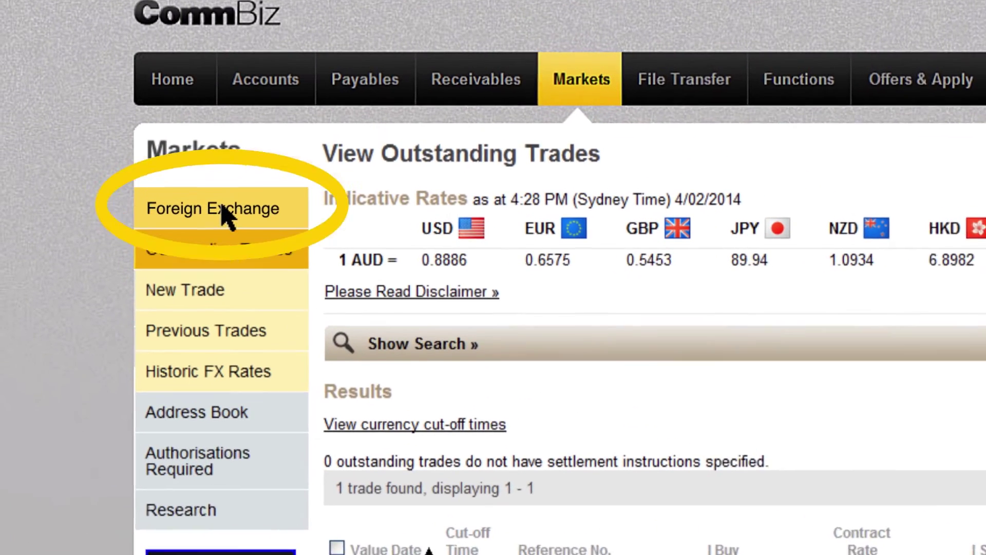
{"action": "left_click", "coordinate": [270, 413]}
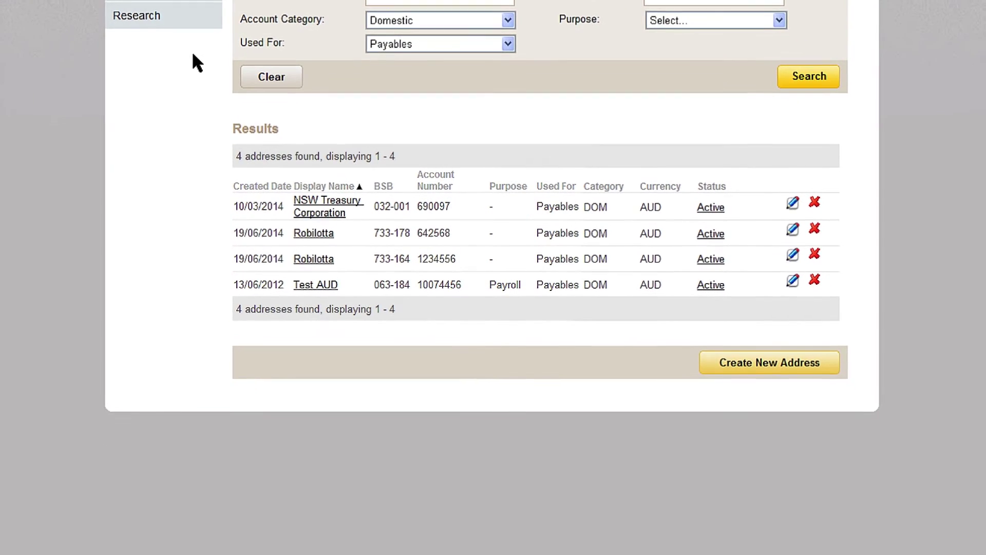
Step: Create an entry for City Analytics Group Inc with its account number and display name City Analytics
{"action": "left_click", "coordinate": [806, 364]}
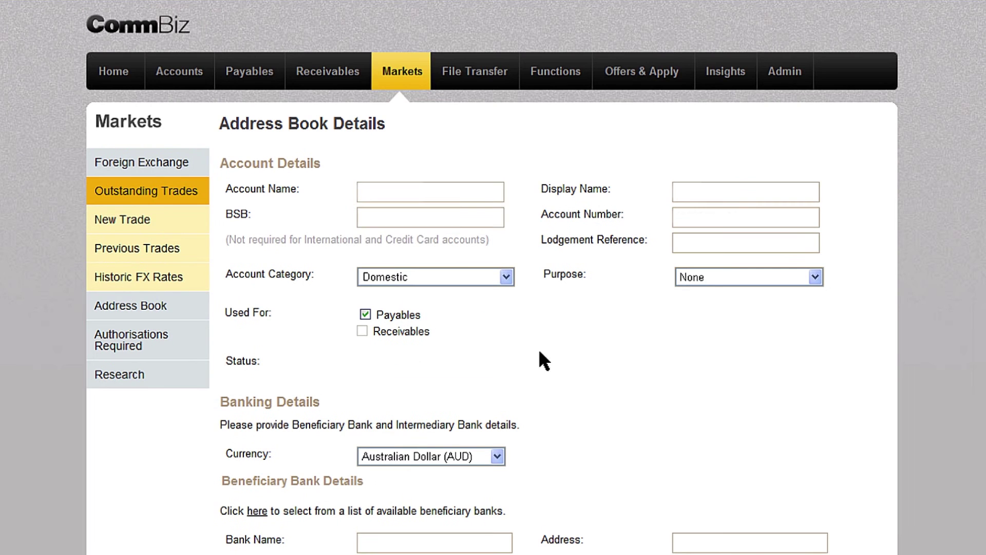
{"action": "type", "text": "City Analytics Group Inc"}
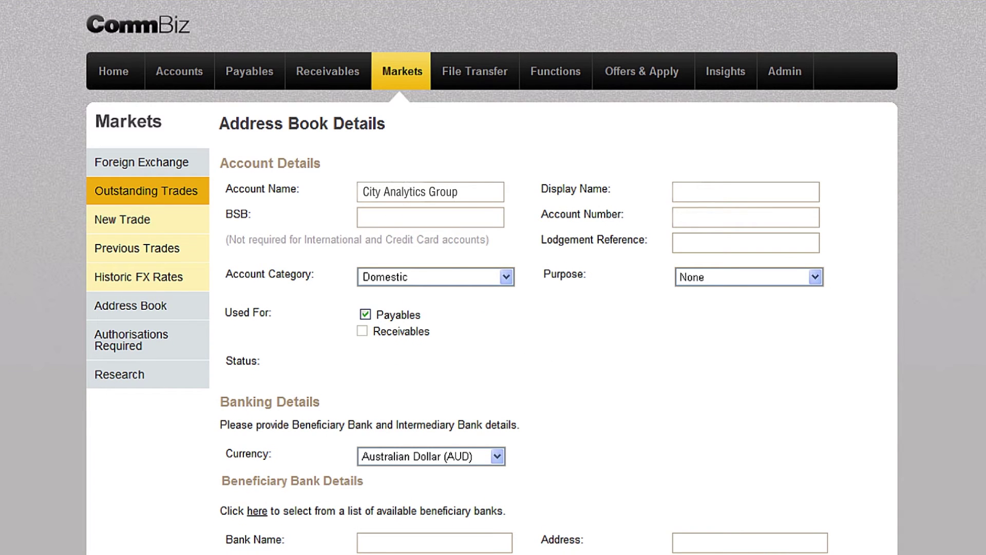
{"action": "left_click", "coordinate": [746, 216]}
{"action": "type", "text": "123456123456"}
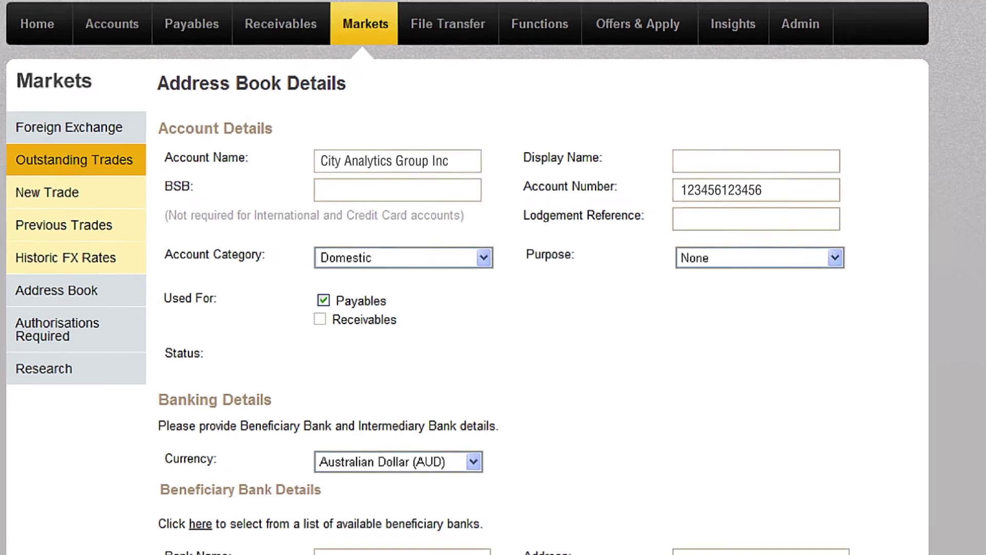
{"action": "left_click", "coordinate": [746, 192]}
{"action": "type", "text": "City Analytics"}
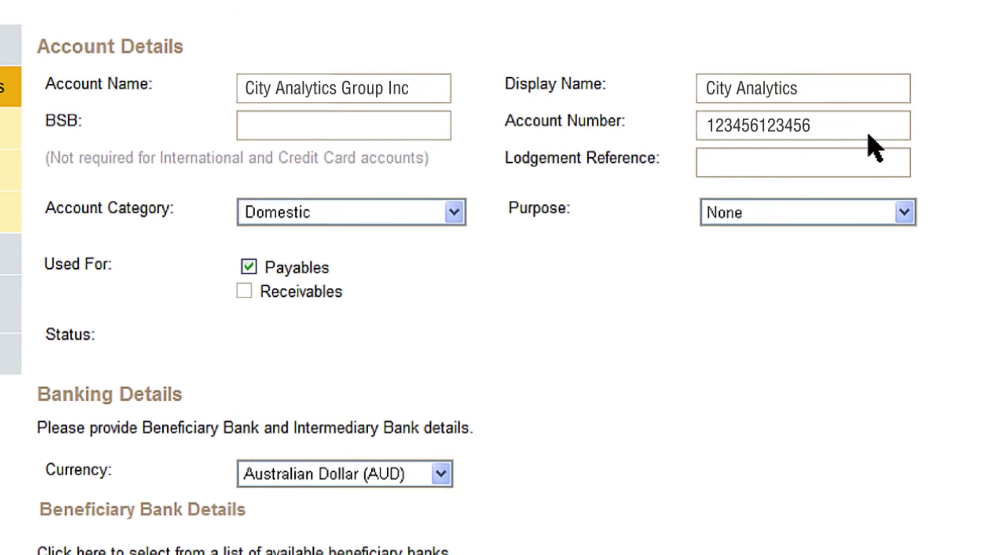
{"action": "left_click", "coordinate": [354, 216]}
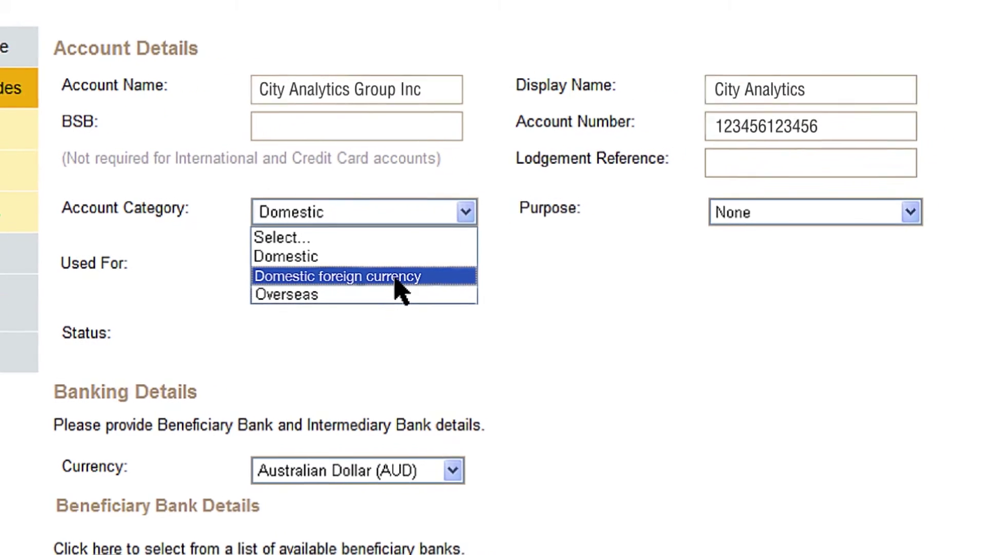
Step: Set the account category to Overseas and the currency to US Dollar (USD)
{"action": "left_click", "coordinate": [461, 293]}
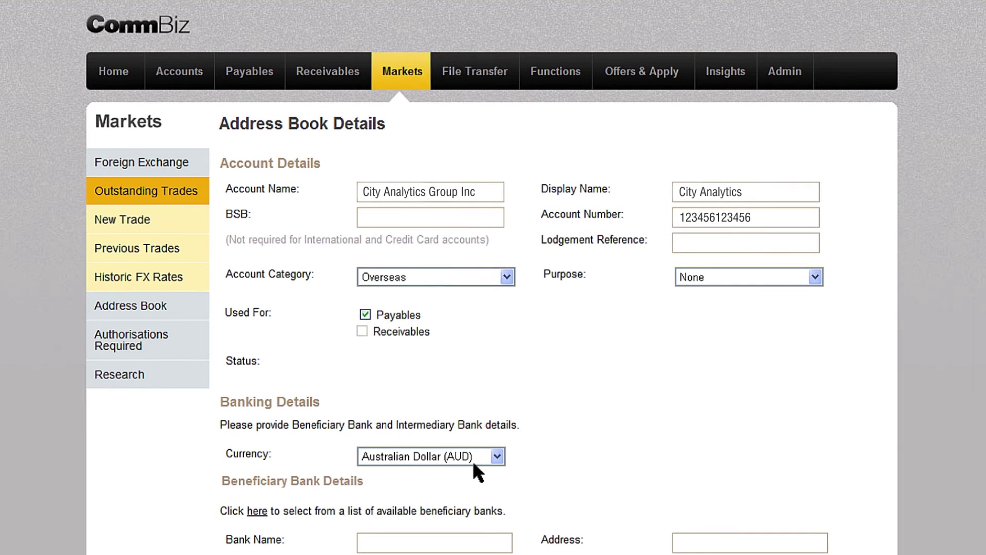
{"action": "left_click", "coordinate": [378, 470]}
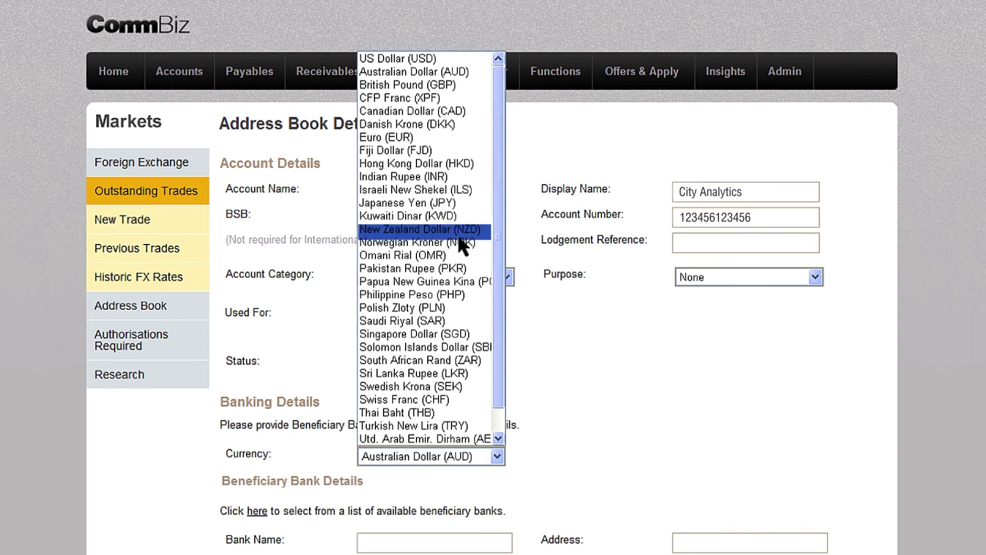
{"action": "left_click", "coordinate": [447, 58]}
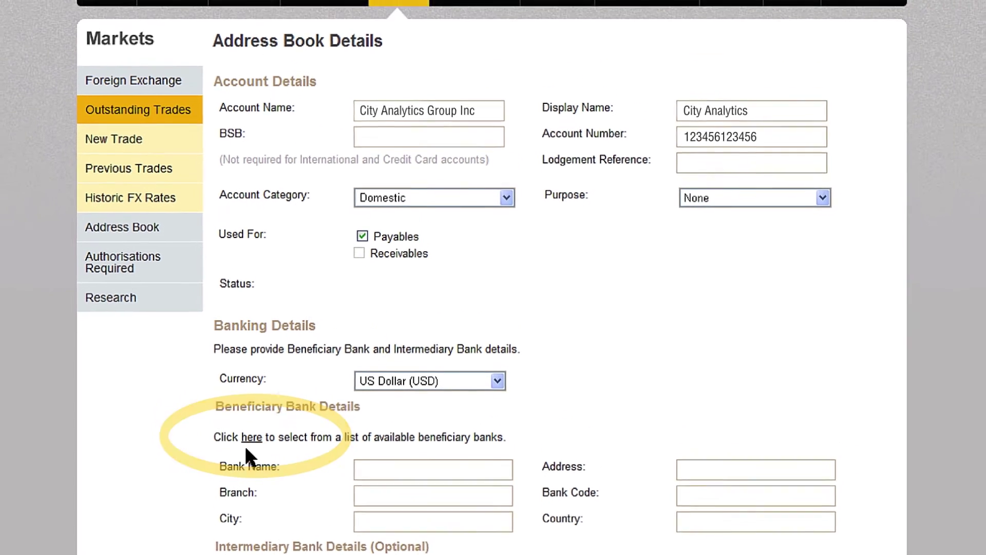
Step: Search United States banks by bank code IRVTUS3N
{"action": "left_click", "coordinate": [238, 394]}
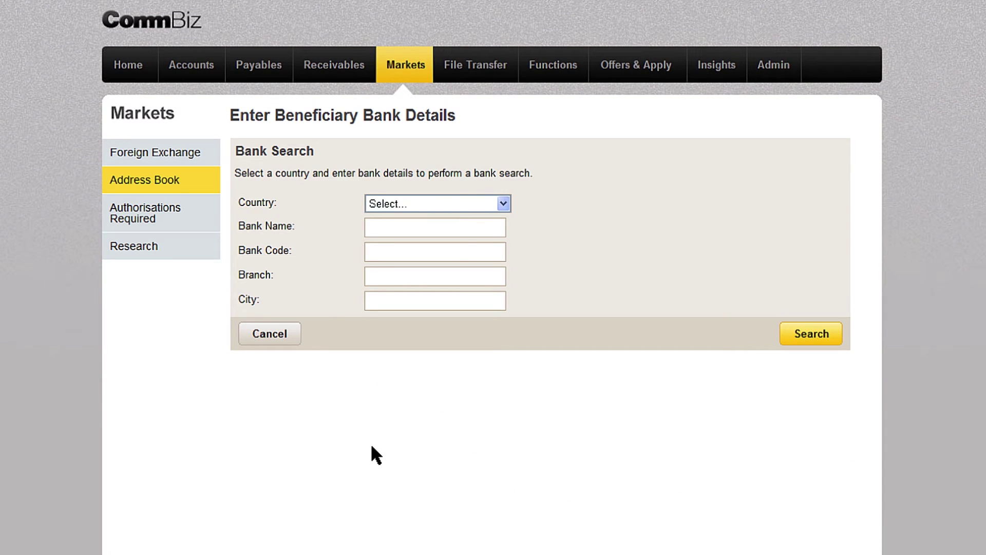
{"action": "left_click", "coordinate": [469, 204]}
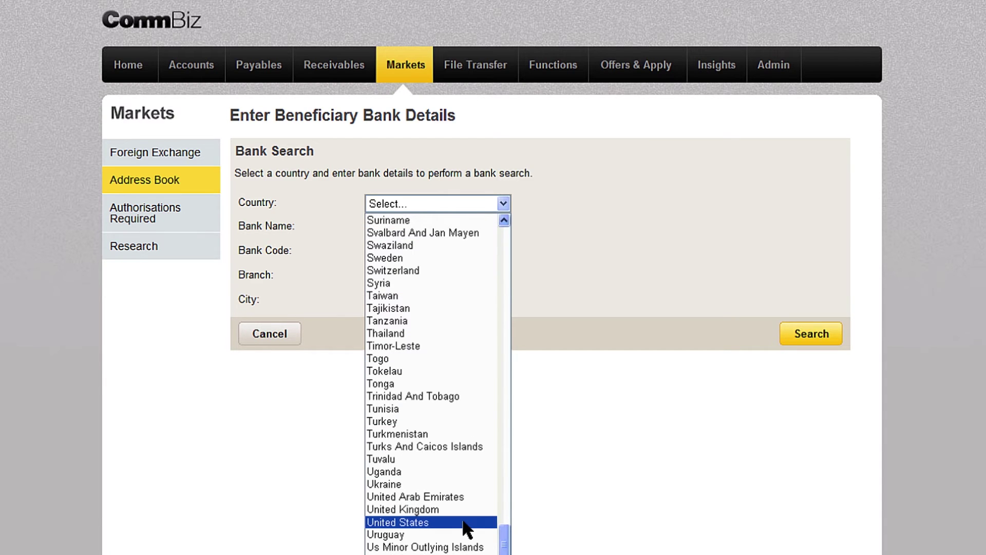
{"action": "left_click", "coordinate": [411, 522]}
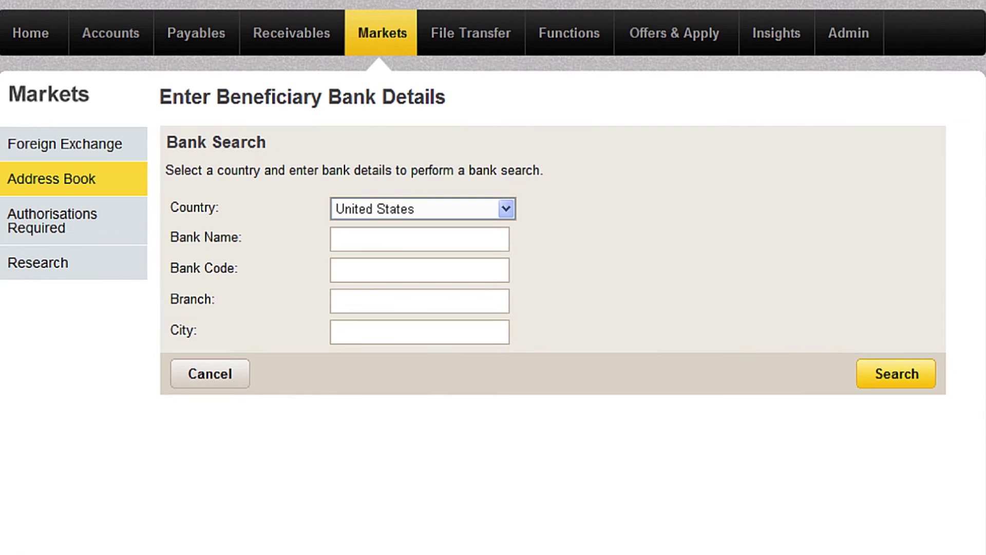
{"action": "left_click", "coordinate": [362, 279]}
{"action": "type", "text": "IRVTUS3N"}
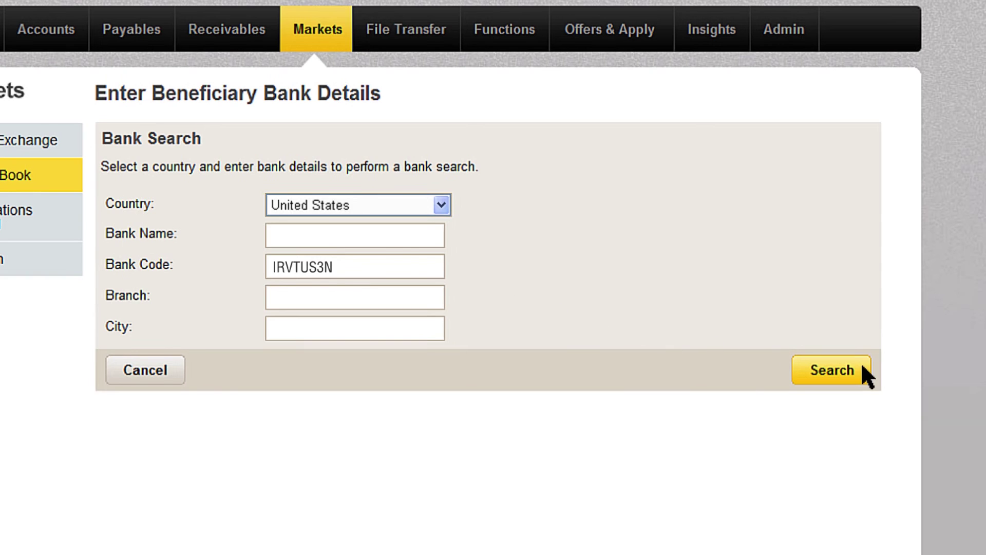
{"action": "left_click", "coordinate": [923, 369]}
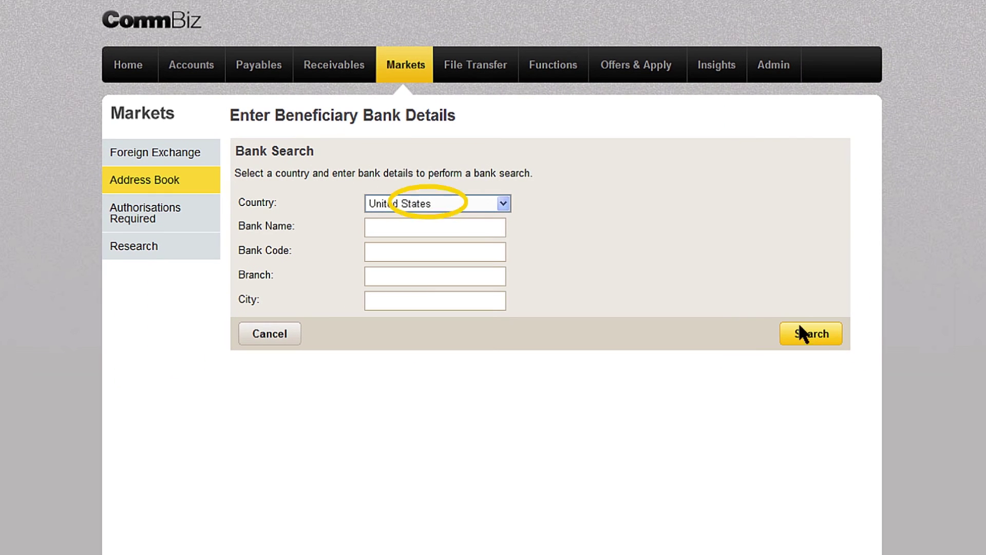
Step: Search for Bank of New York Mellon in New York and select it as beneficiary bank
{"action": "left_click", "coordinate": [421, 229]}
{"action": "type", "text": "Bank of New York Mellon"}
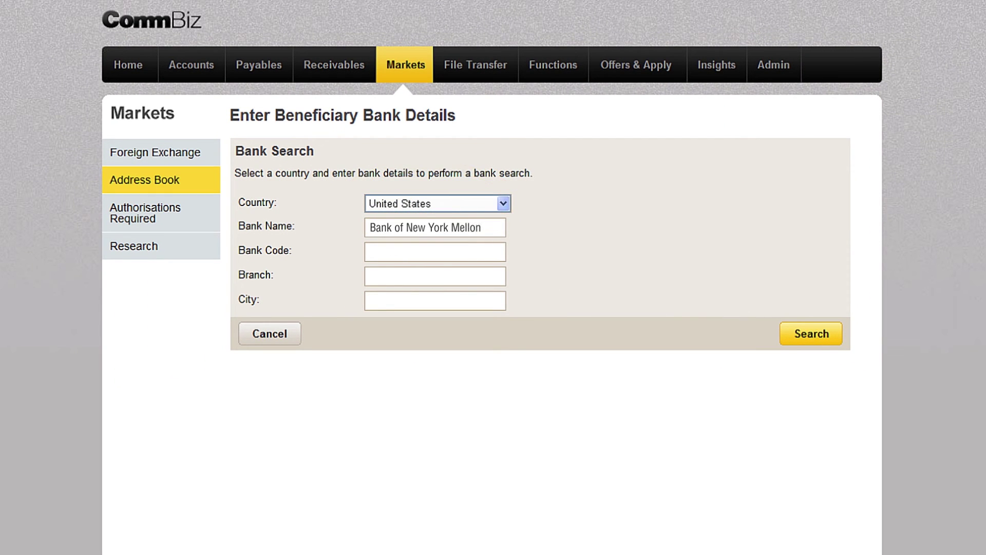
{"action": "left_click", "coordinate": [448, 301]}
{"action": "type", "text": "New York"}
{"action": "left_click", "coordinate": [831, 334]}
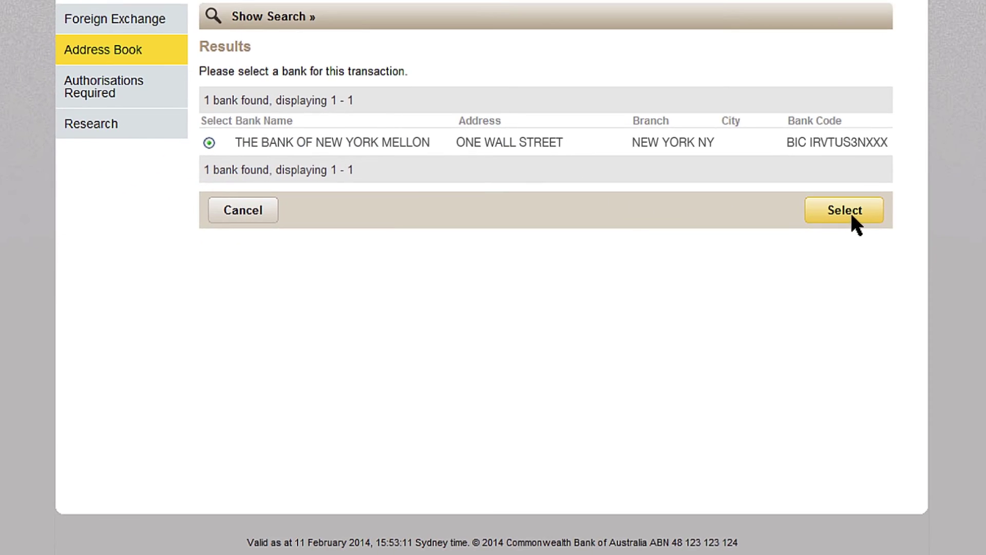
{"action": "left_click", "coordinate": [851, 216]}
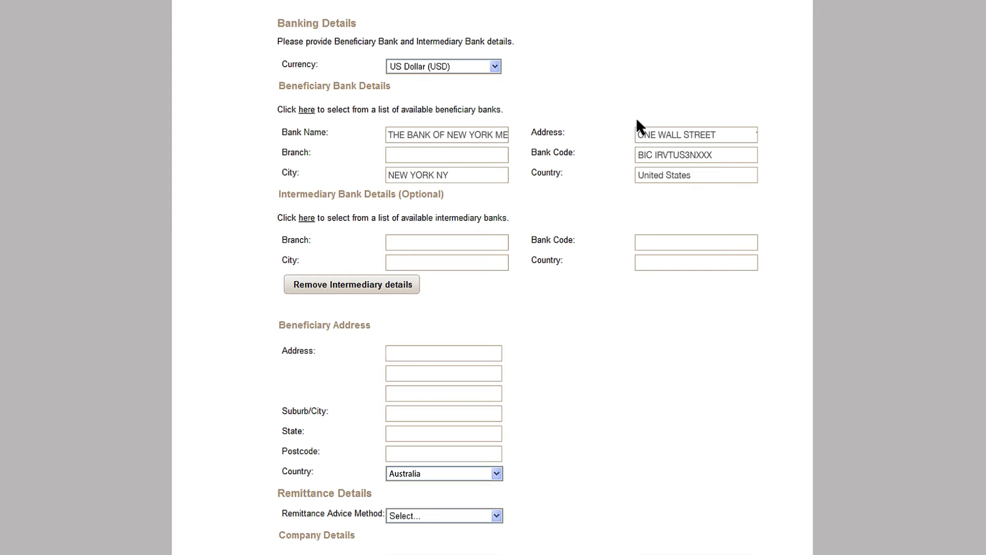
Step: Enter the address 599 Lexington Avenue, New York, NY 10022, United States, and add the entry
{"action": "type", "text": "599 Lexington Avenue"}
{"action": "left_click", "coordinate": [442, 414]}
{"action": "type", "text": "New York"}
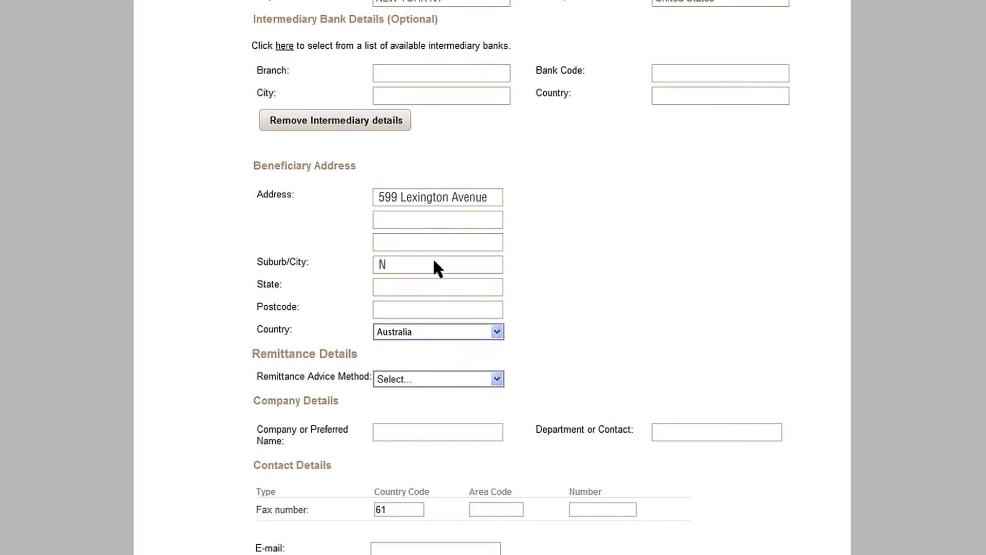
{"action": "left_click", "coordinate": [450, 438]}
{"action": "type", "text": "NY"}
{"action": "left_click", "coordinate": [455, 453]}
{"action": "type", "text": "10022"}
{"action": "left_click", "coordinate": [454, 224]}
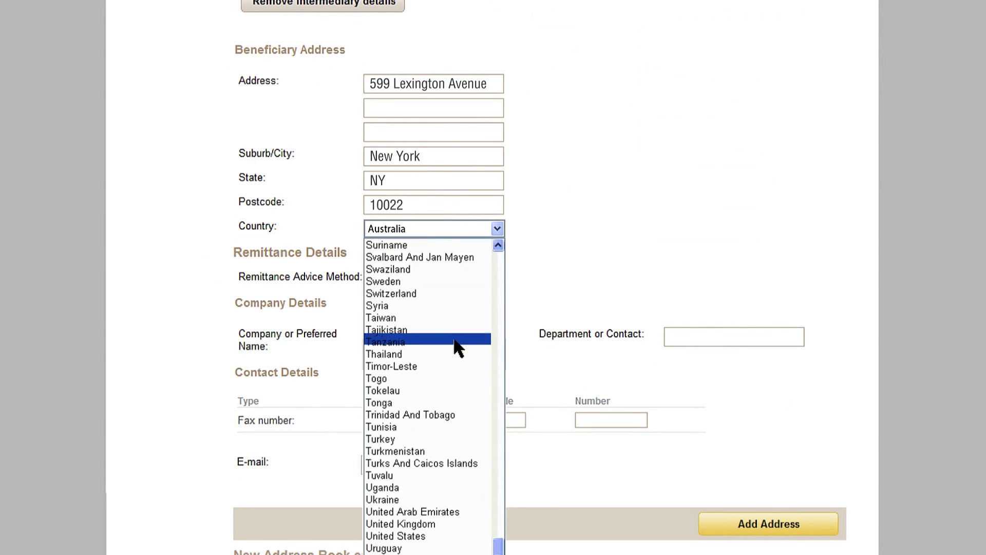
{"action": "left_click", "coordinate": [457, 532]}
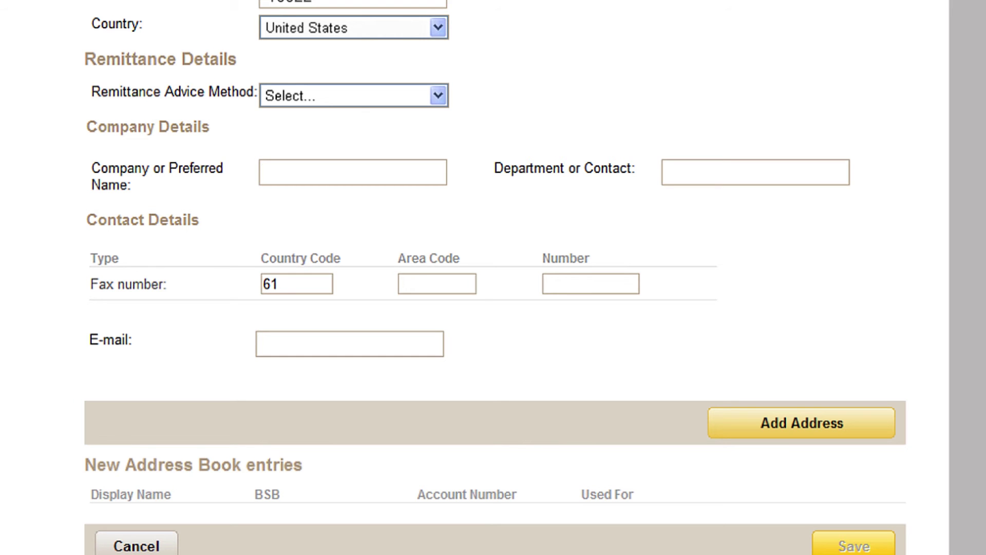
{"action": "left_click", "coordinate": [801, 423]}
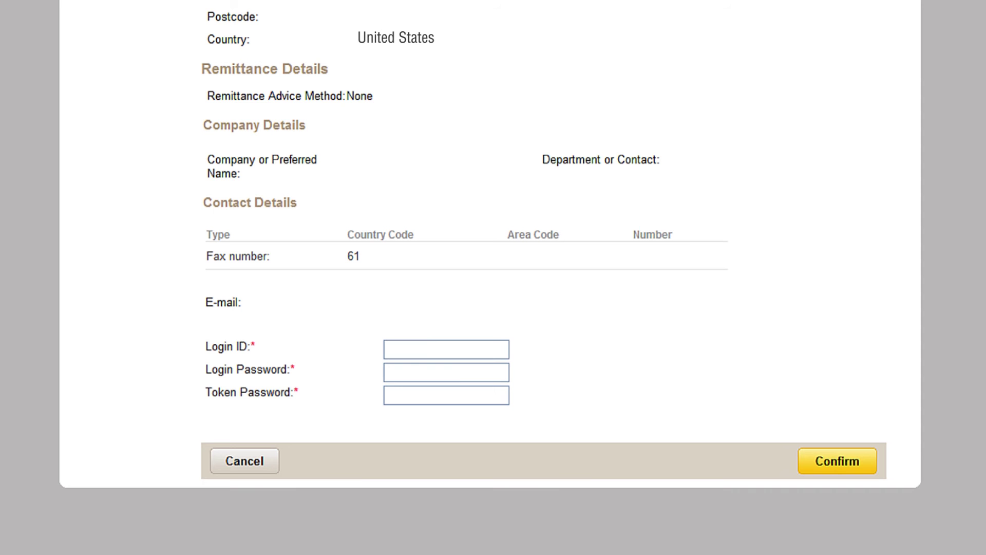
Step: Authorise the new beneficiary with the login ID, password and token code, and confirm
{"action": "type", "text": "julianax"}
{"action": "key", "text": "Tab"}
{"action": "type", "text": "********"}
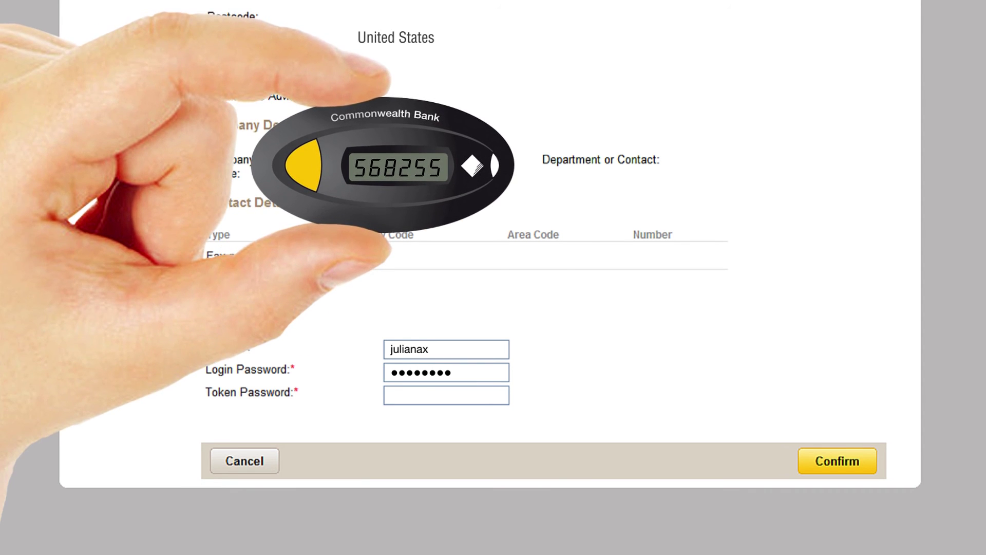
{"action": "key", "text": "Tab"}
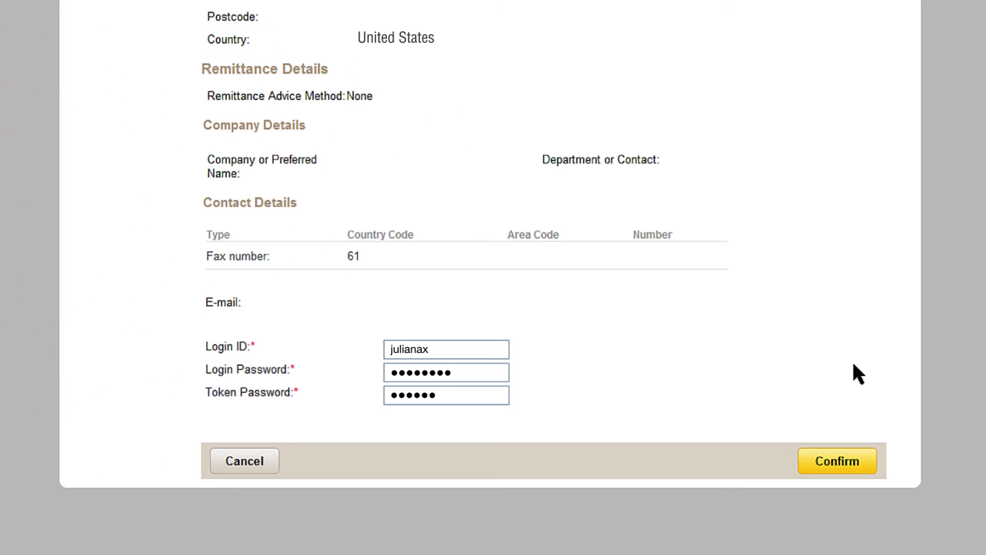
{"action": "left_click", "coordinate": [843, 455]}
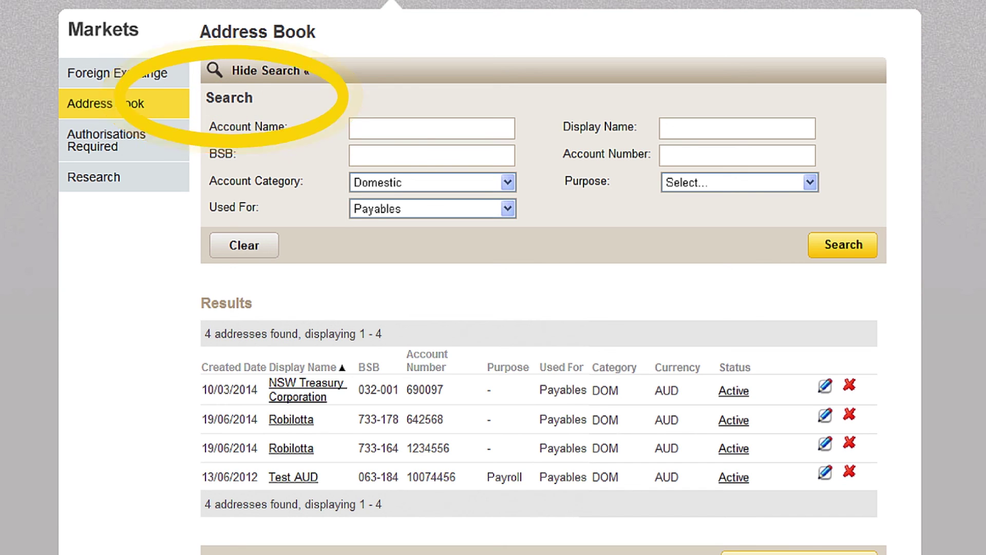
Step: Search the address book for Overseas entries with display name City Analytics
{"action": "type", "text": "City Analytics"}
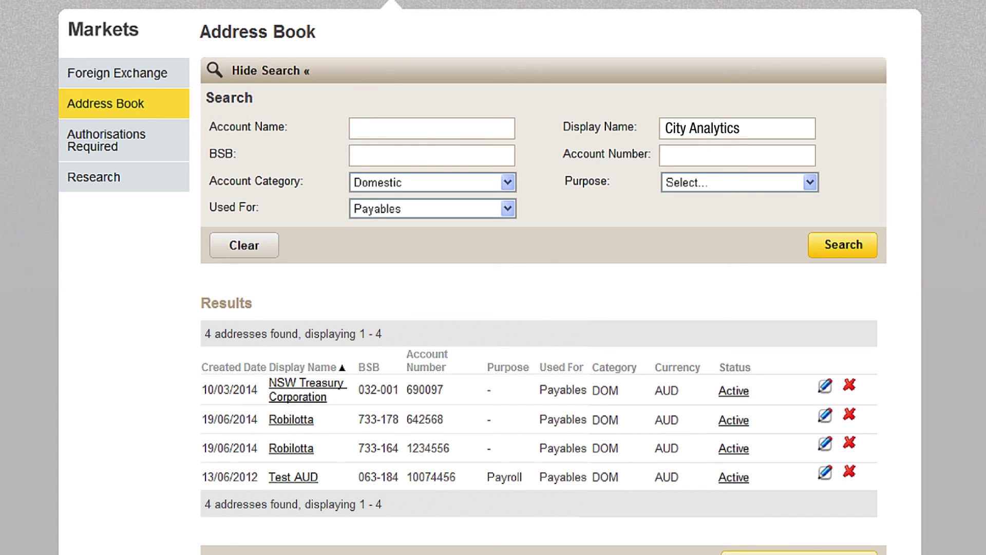
{"action": "left_click", "coordinate": [508, 181]}
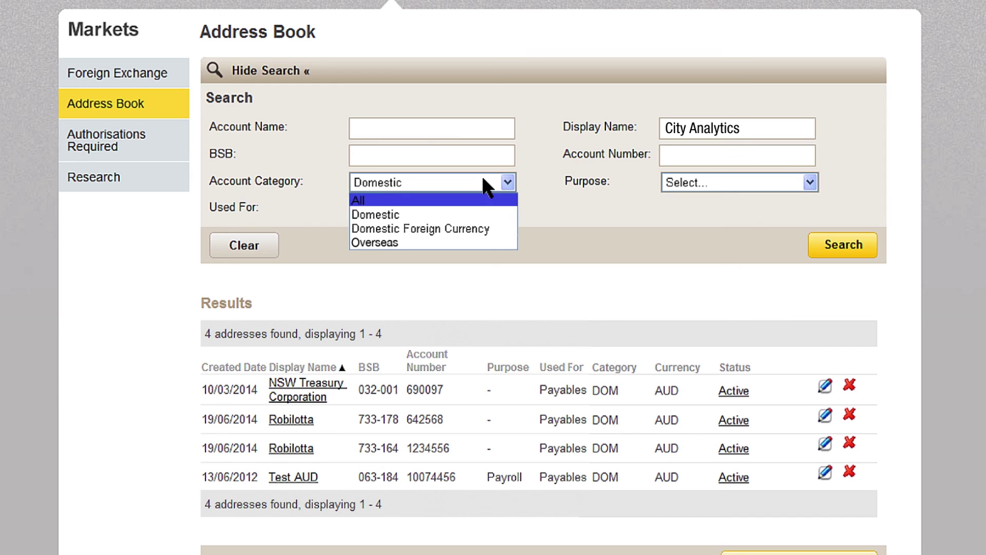
{"action": "left_click", "coordinate": [487, 244]}
{"action": "left_click", "coordinate": [853, 240]}
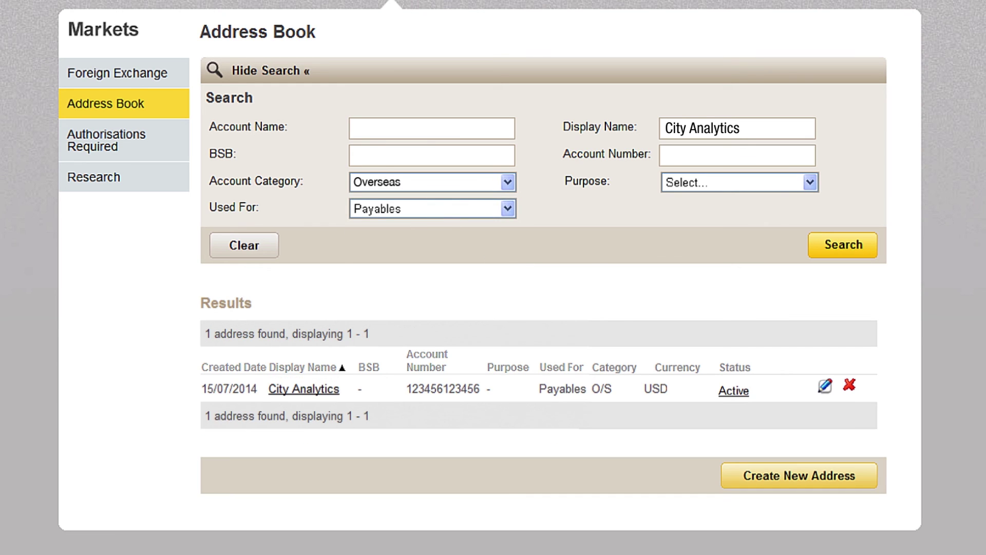